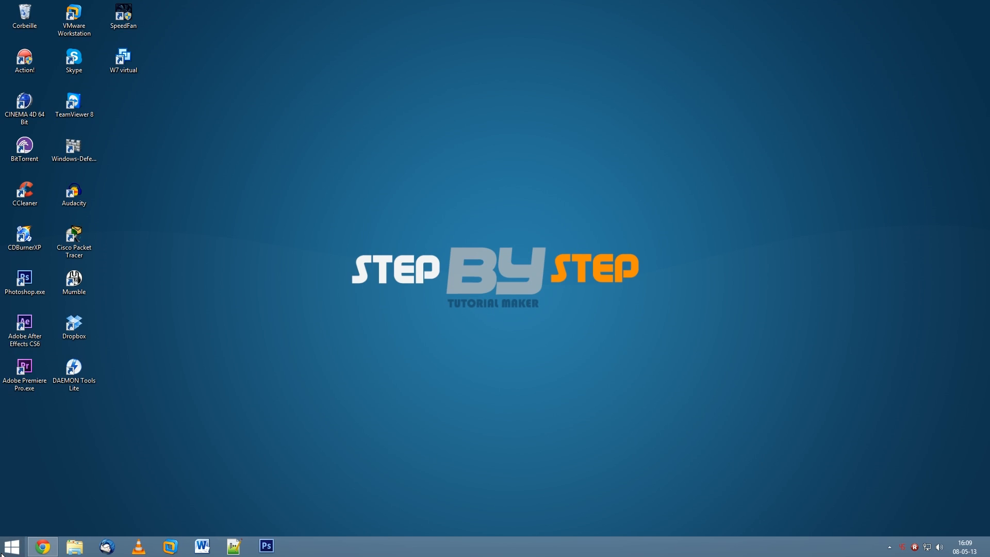
- Search the computer's files and programs for "tutos", repeat the search with "tut", and clear the search text
click(11, 546)
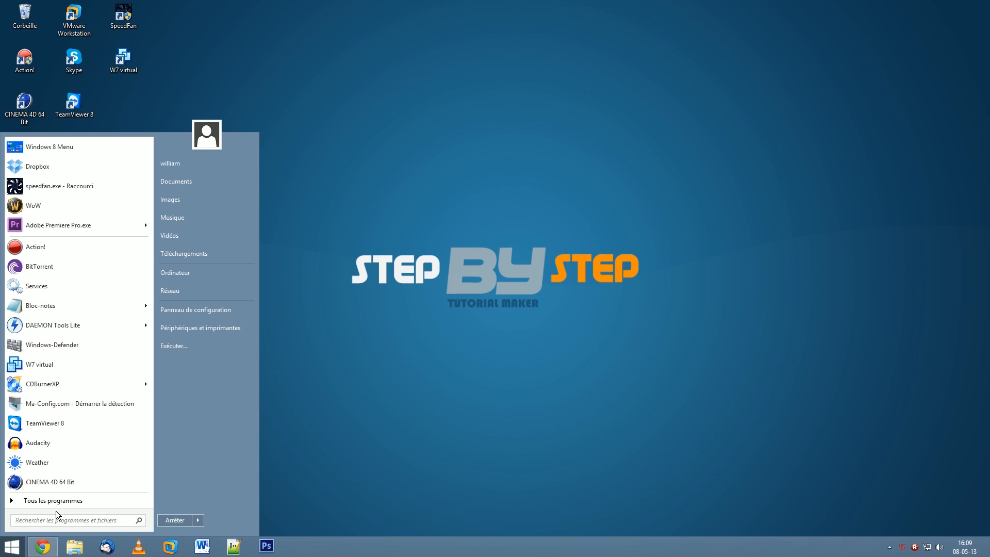
text(tutos)
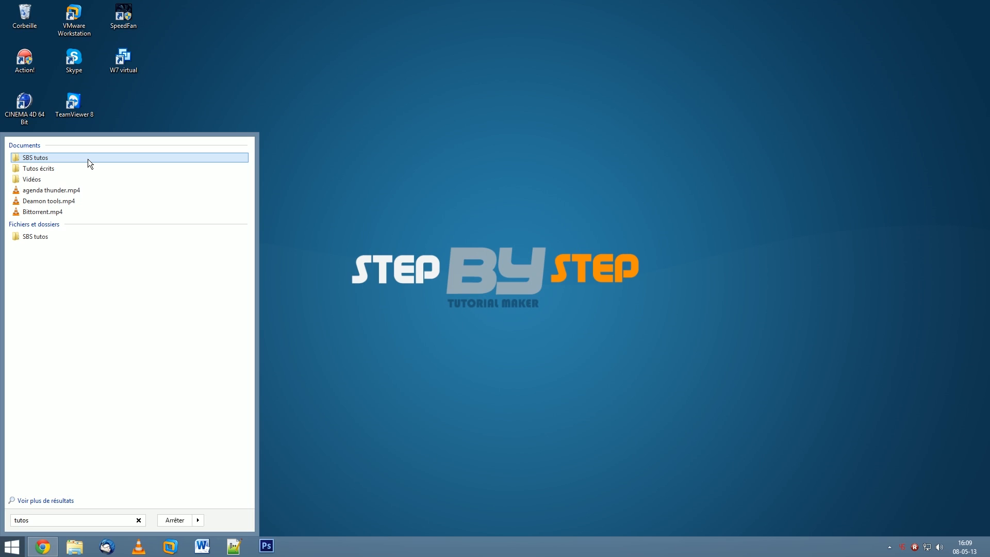
click(432, 340)
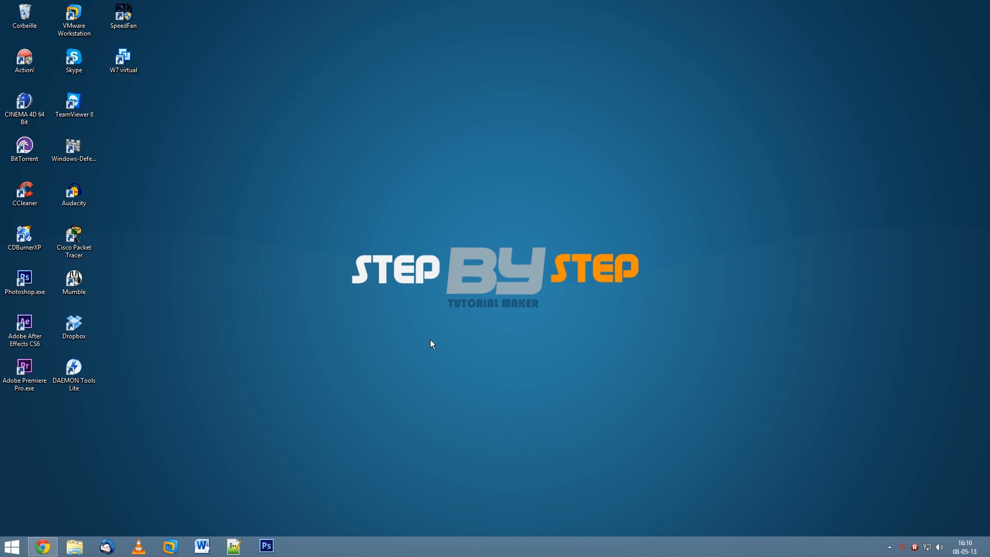
click(12, 546)
text(tut)
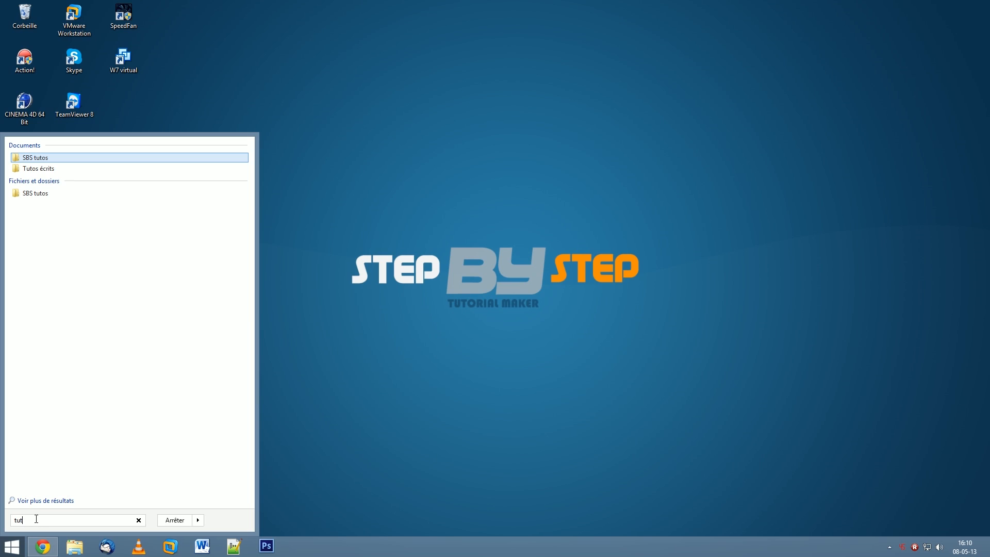
drag(23, 519, 14, 517)
key(BackSpace)
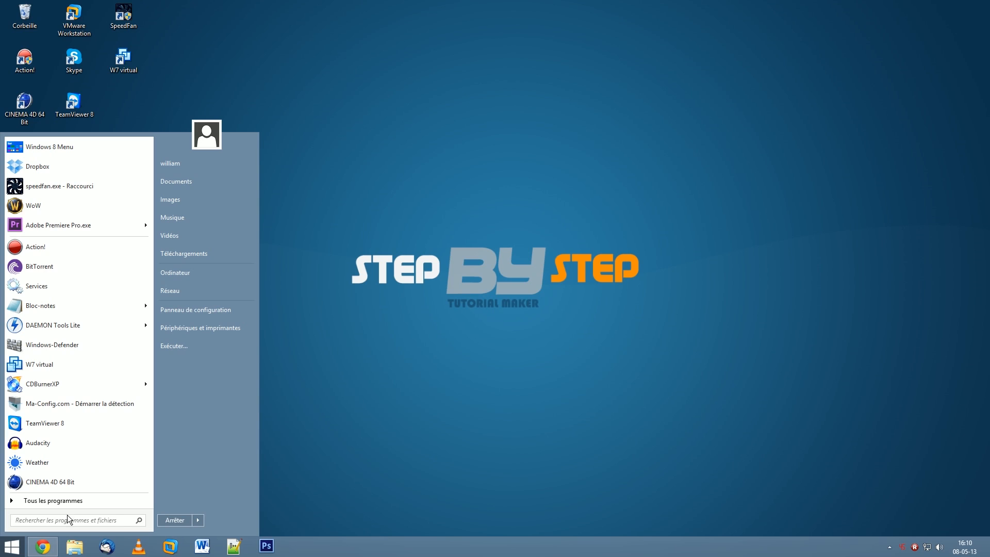
- Search for "option", open Options d'indexation, and move its window toward the centre of the desktop
text(option)
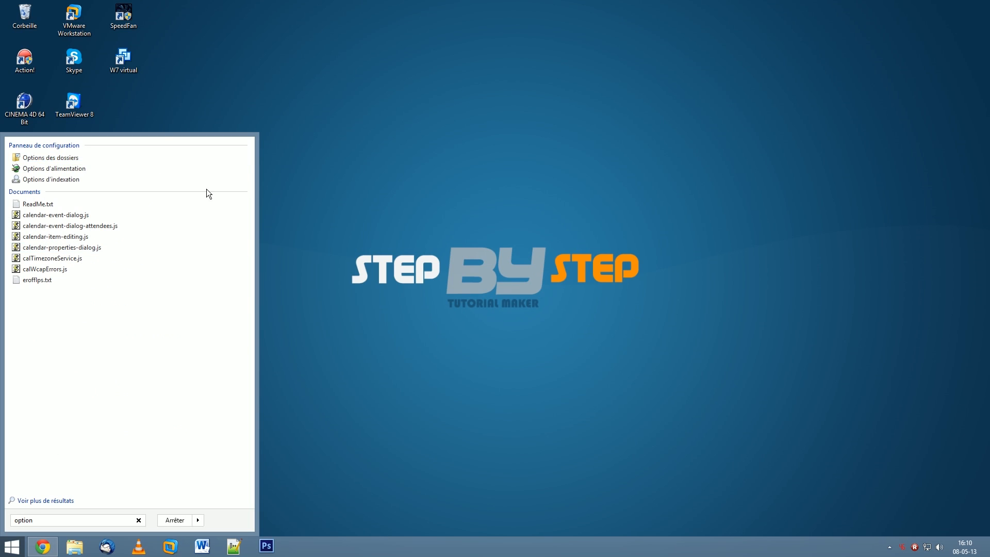
click(74, 179)
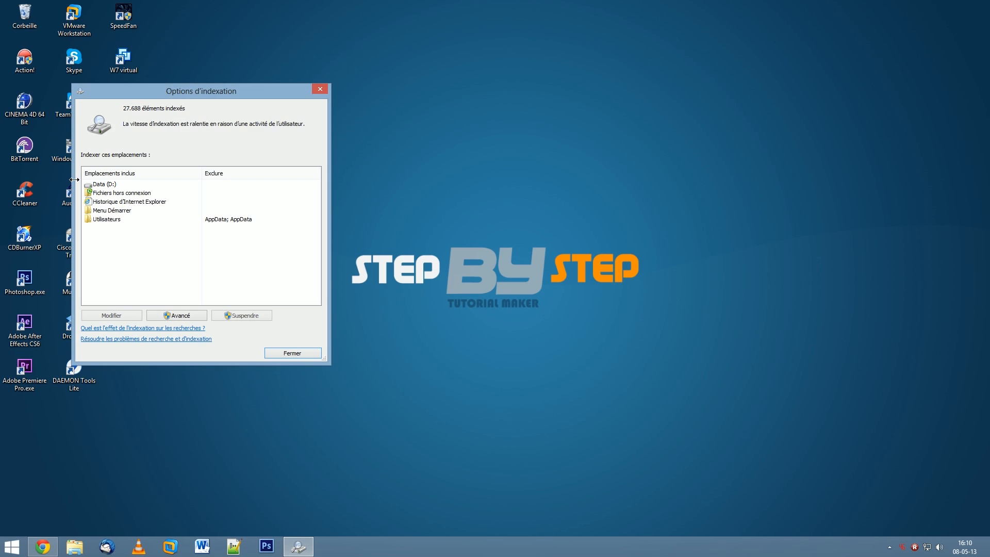
drag(183, 101, 462, 90)
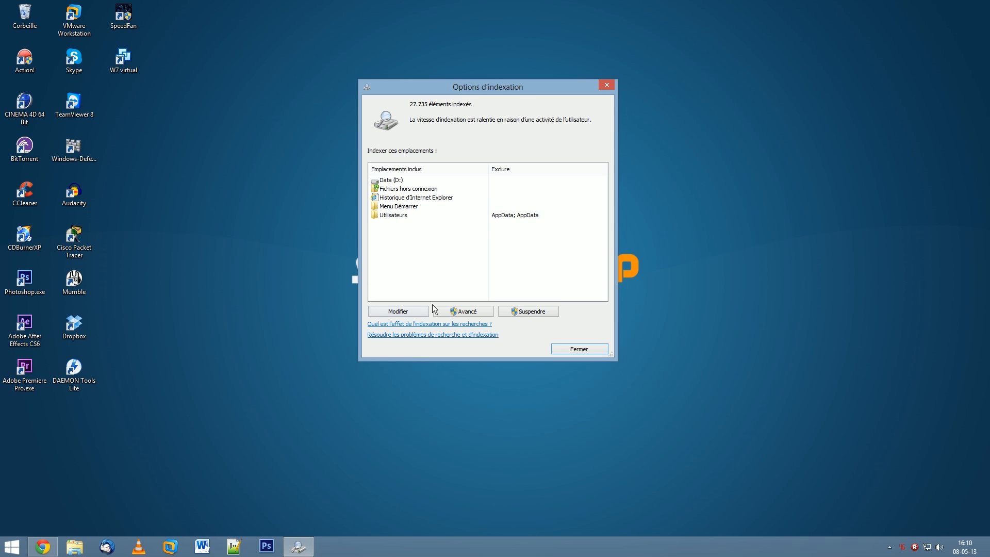
- Include Disque local (C:) in the indexed locations and look through its subfolders
click(417, 312)
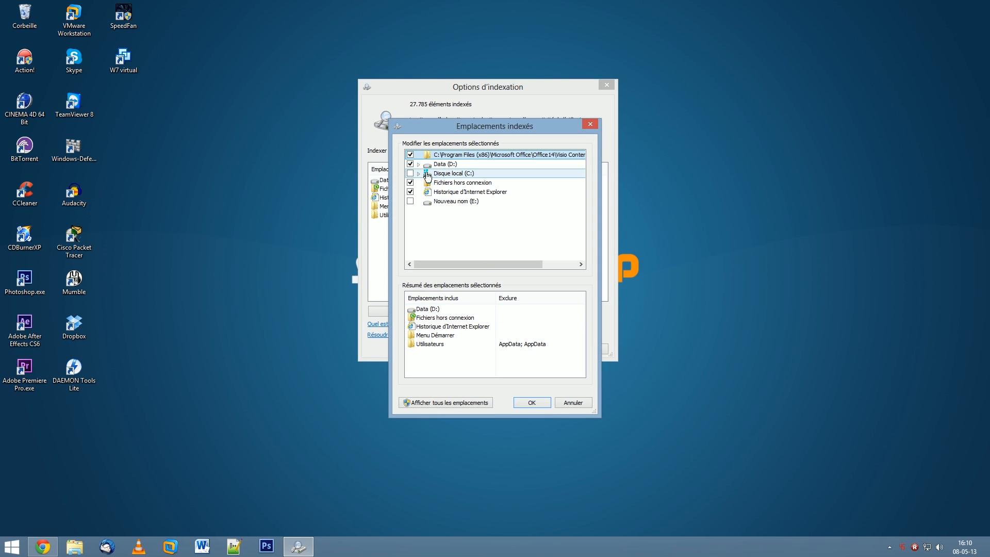
click(411, 174)
click(418, 174)
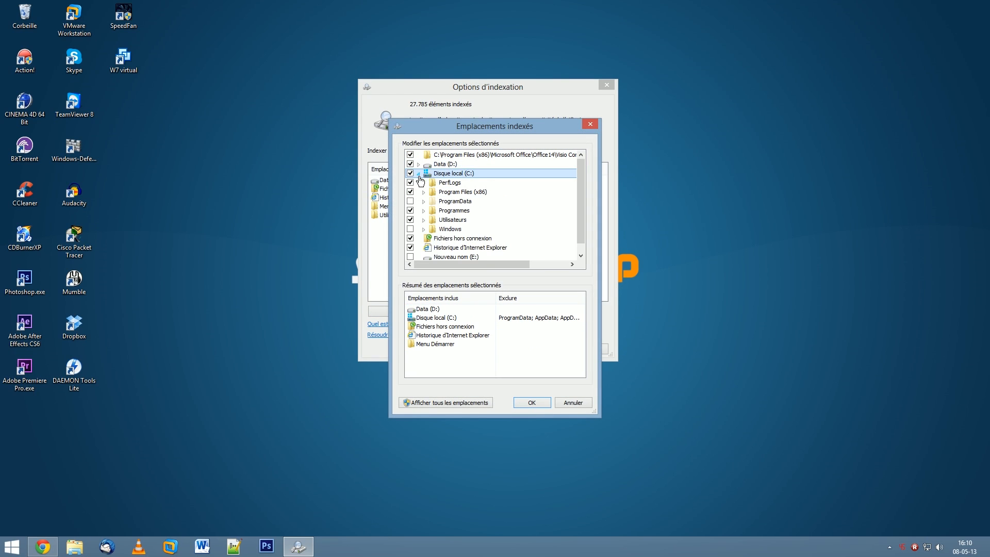
click(419, 176)
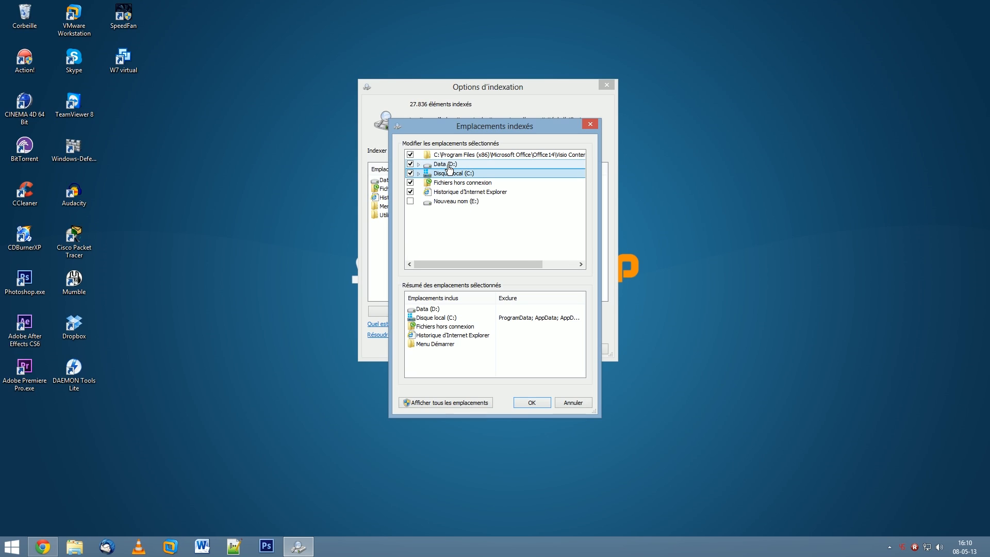
- Try excluding the Jeux folder of Data (D:) from indexing, discard the location changes, and close the indexing options
click(417, 165)
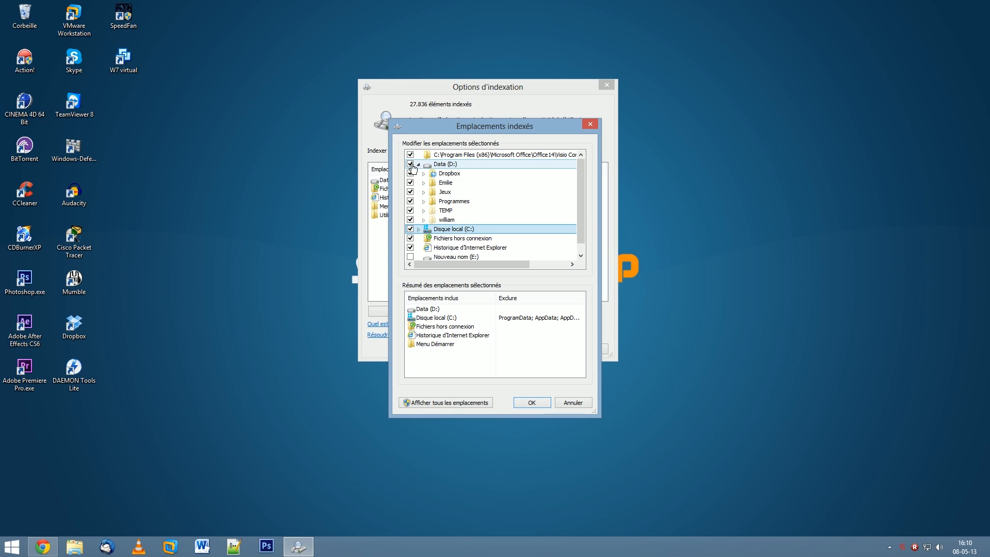
mouse_move(453, 223)
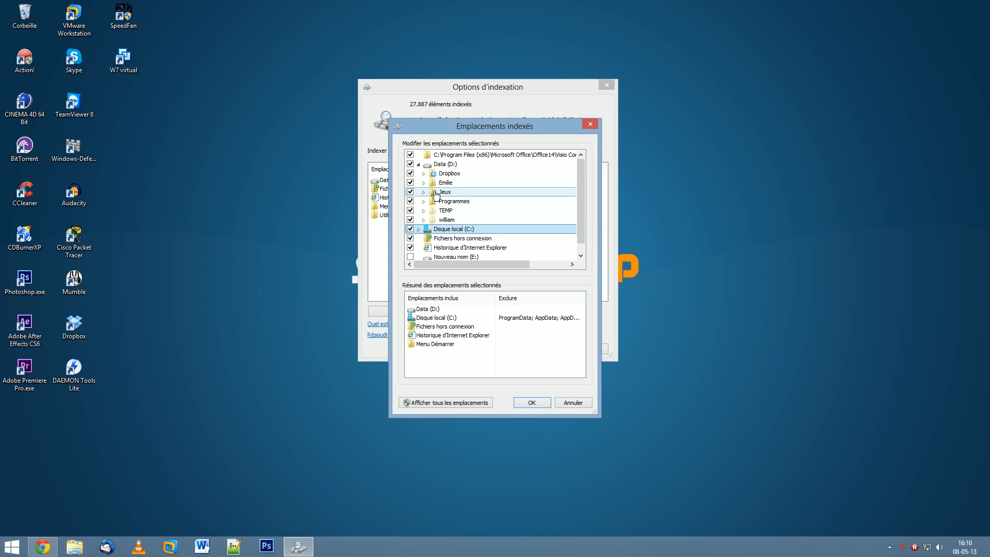
click(410, 192)
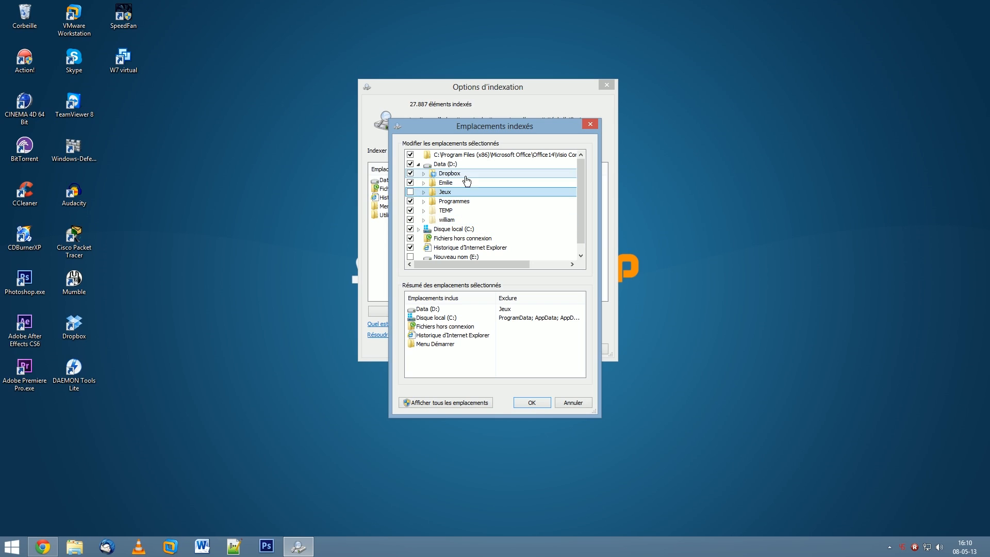
click(570, 407)
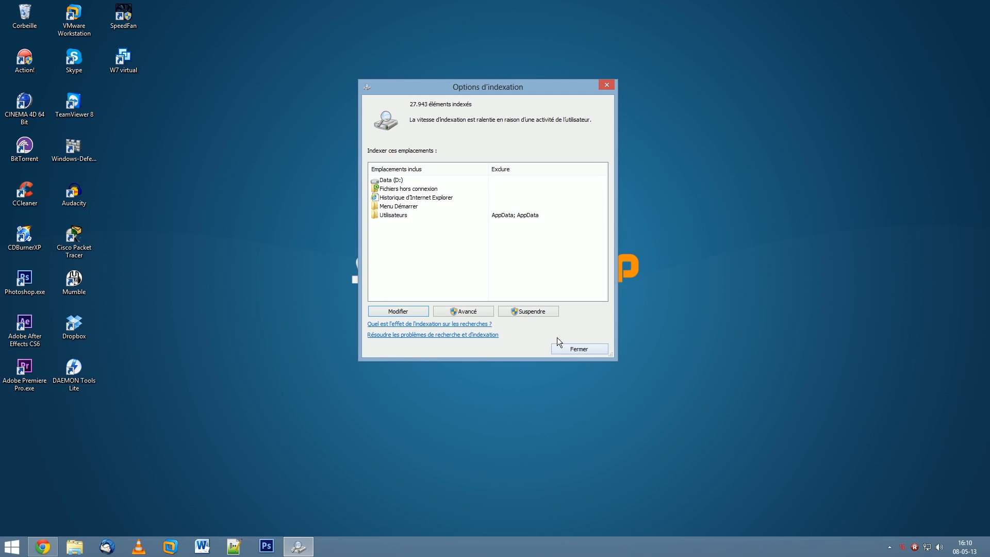
click(591, 350)
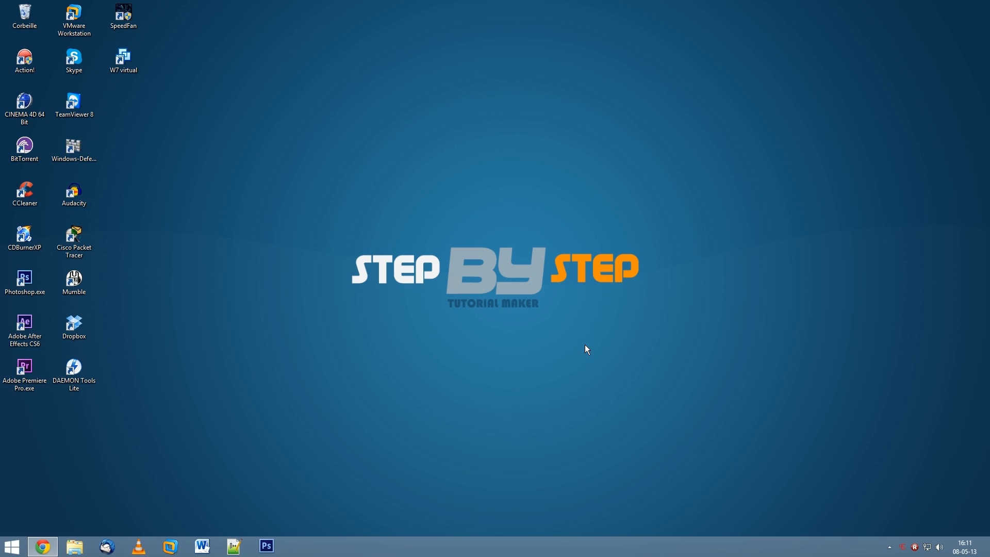
- Open Ordinateur and show the properties of the Data (D:) drive
click(11, 546)
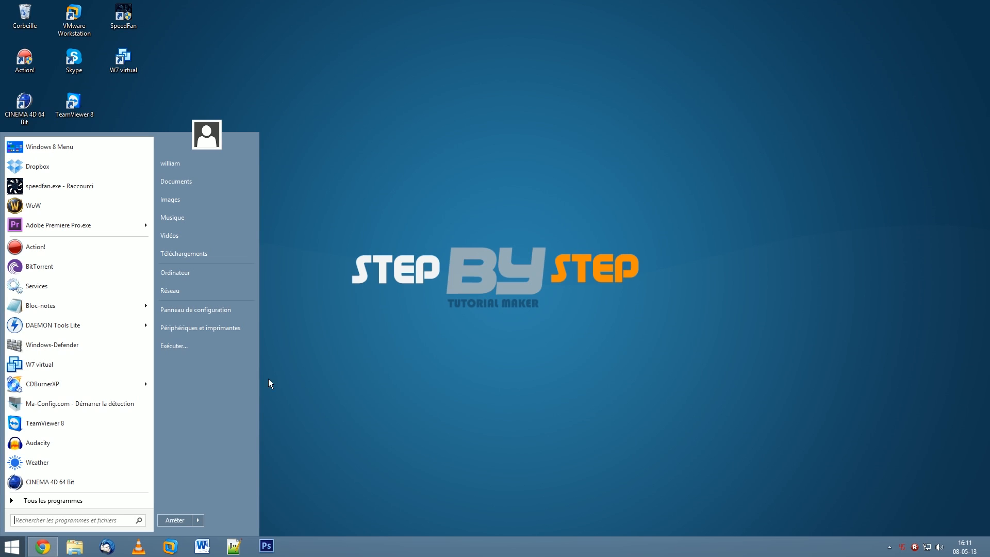
click(191, 272)
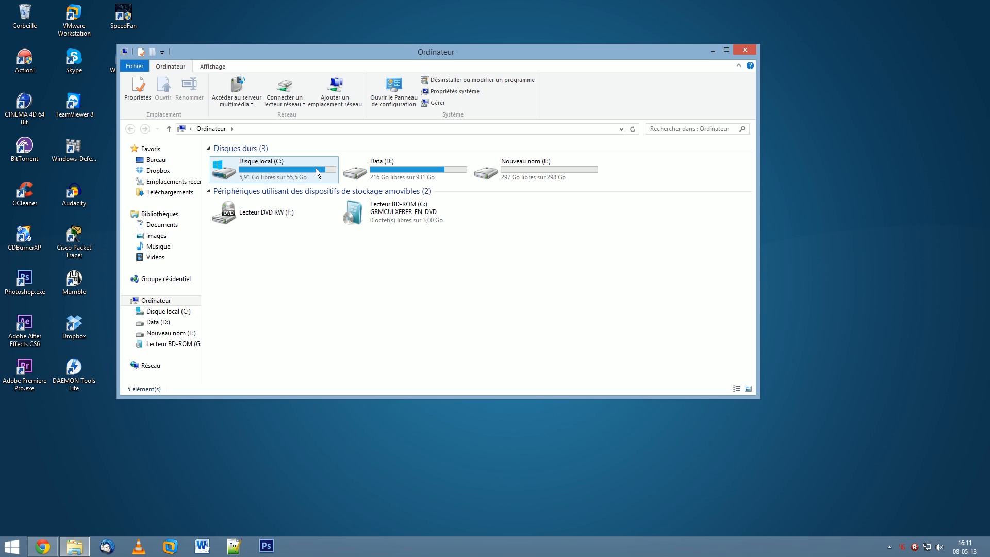
click(379, 173)
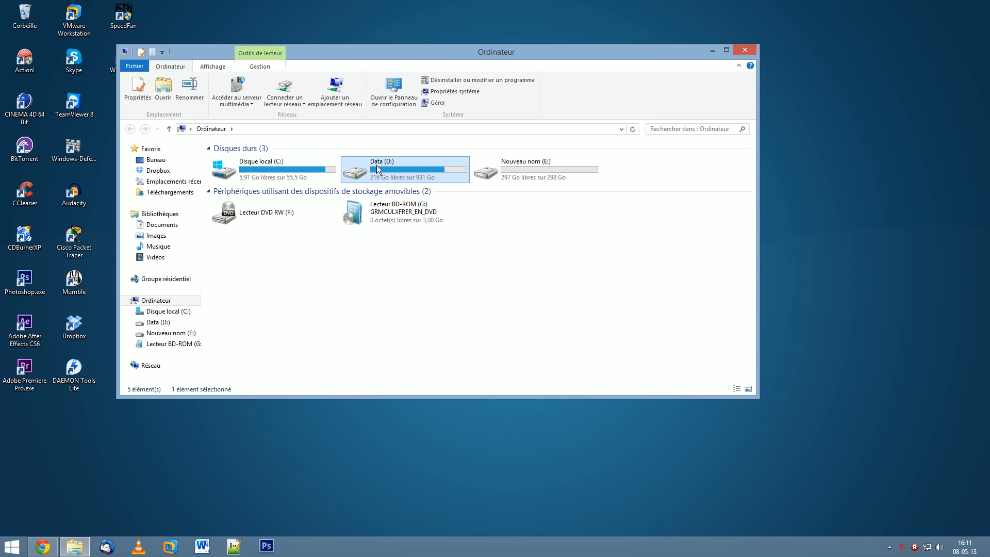
right_click(408, 169)
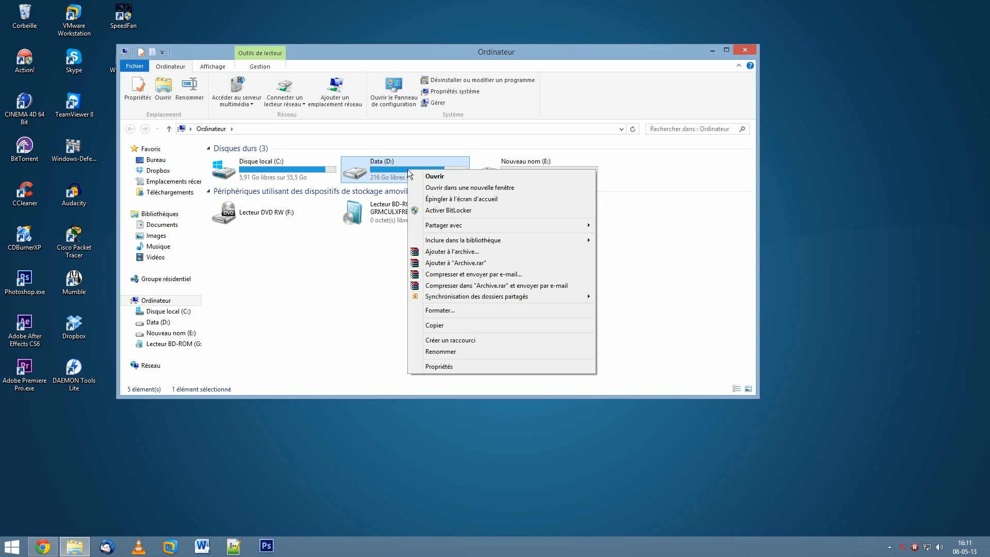
click(438, 367)
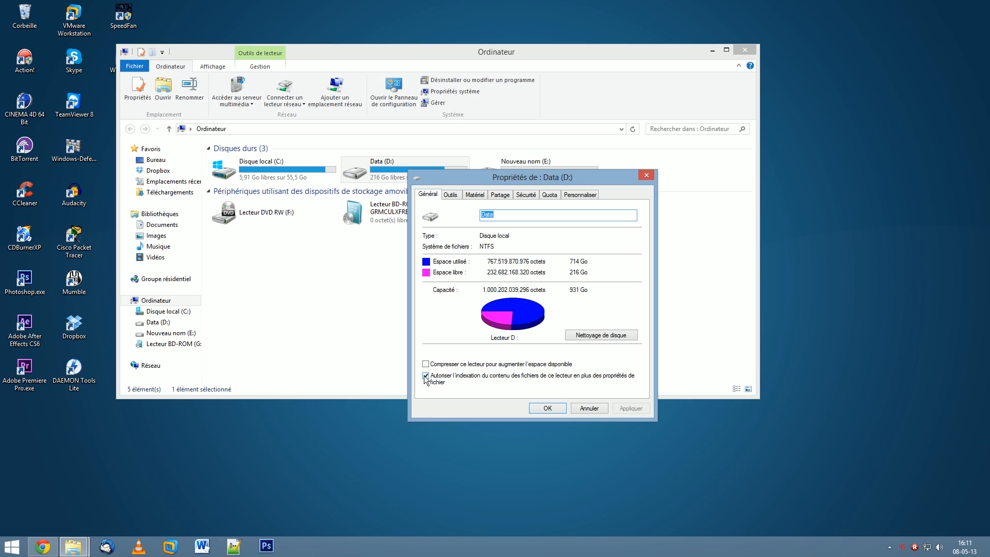
- Try to disable file content indexing on Data (D:), cancelling at the prompt about applying it to subfolders and files
click(426, 376)
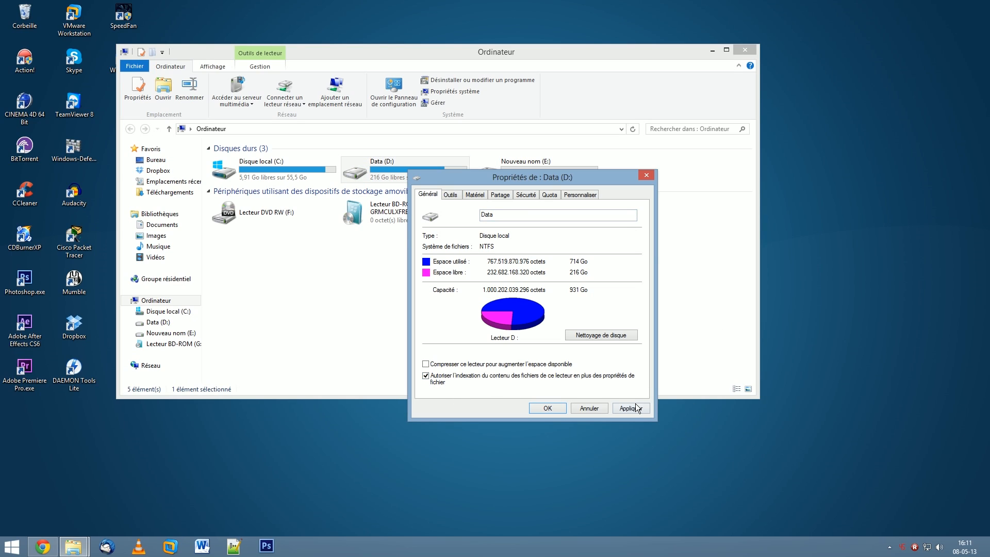
click(442, 378)
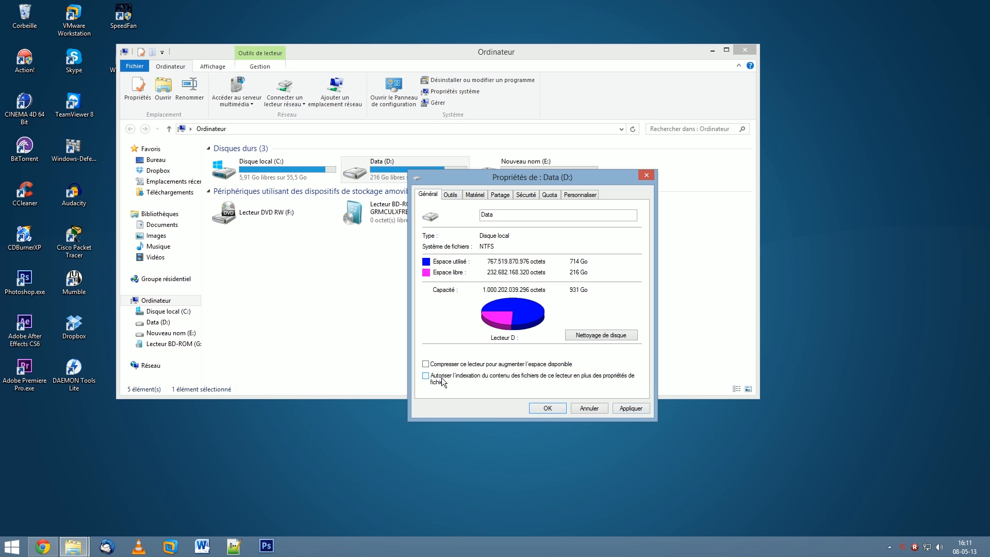
click(635, 407)
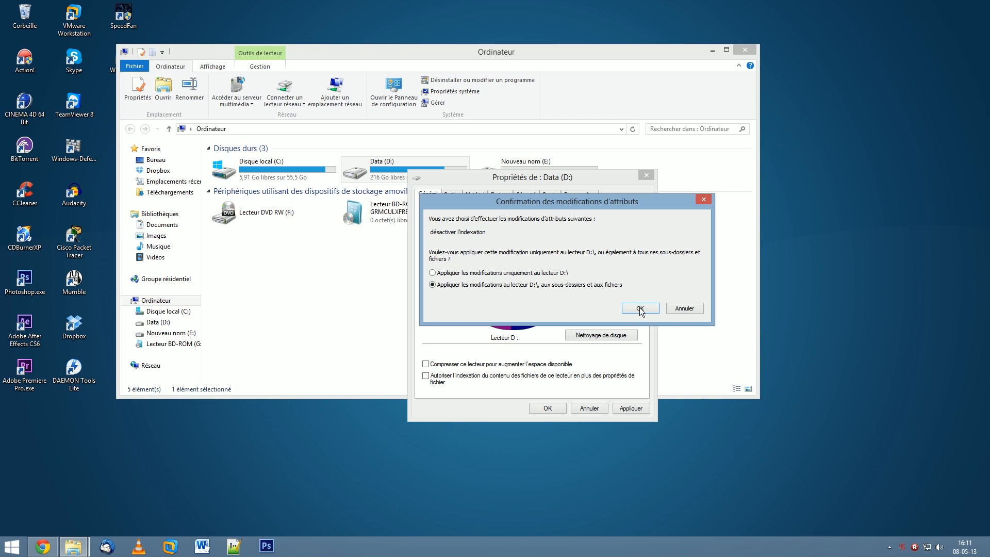
click(687, 308)
- Allow file content indexing on Data (D:) again, apply the setting, and close the drive's properties
click(425, 376)
click(629, 408)
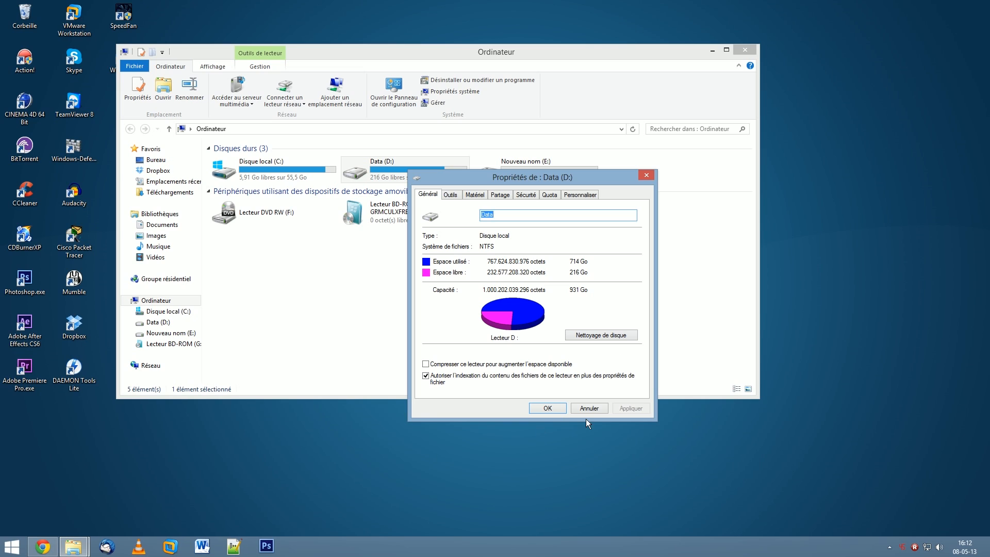
click(558, 406)
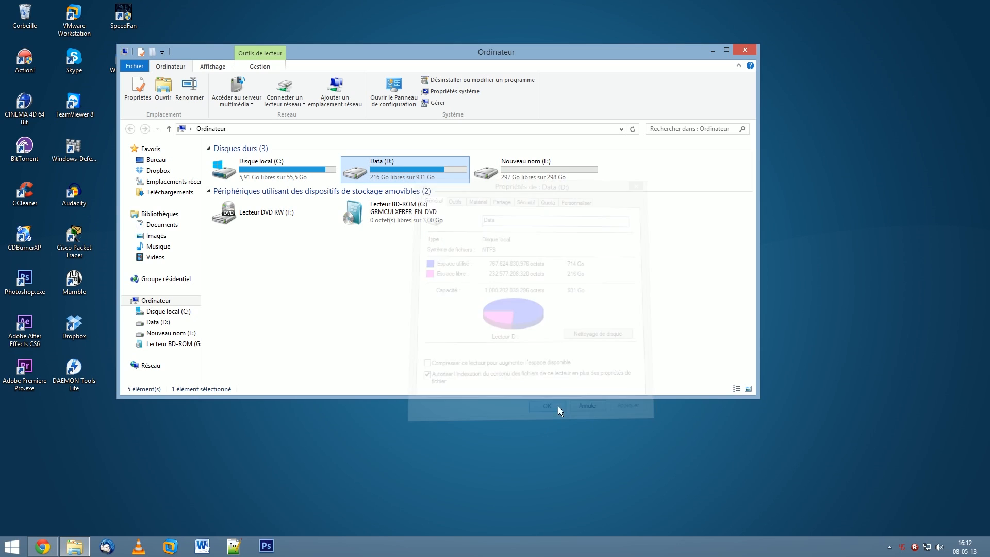
- Try turning off file content indexing in the properties of Disque local (C:), and discard the change
right_click(292, 171)
click(354, 357)
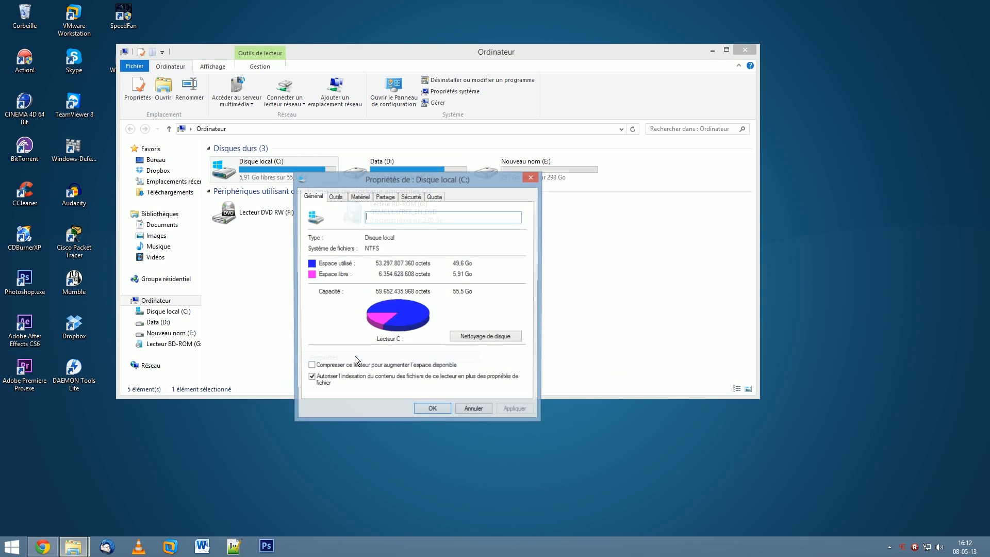
click(312, 378)
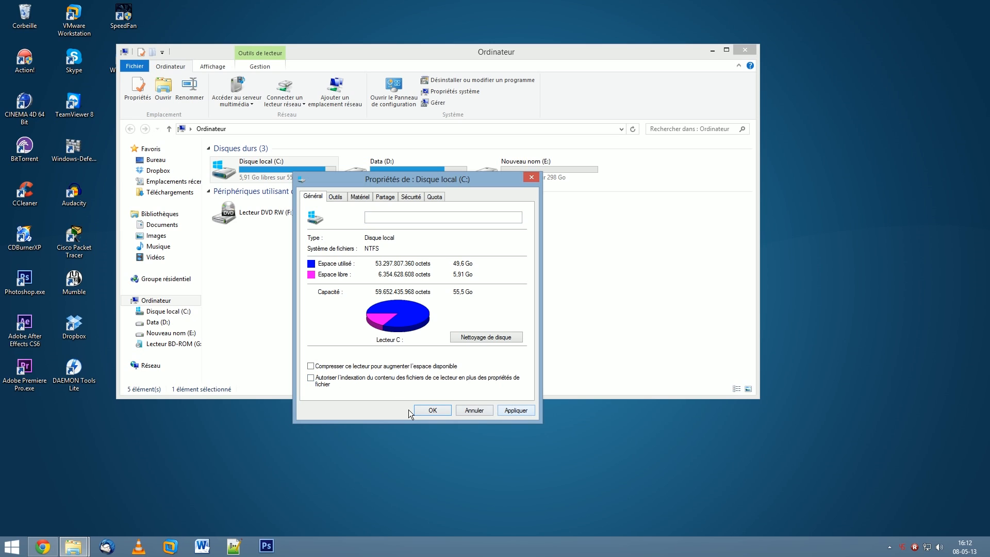
click(470, 411)
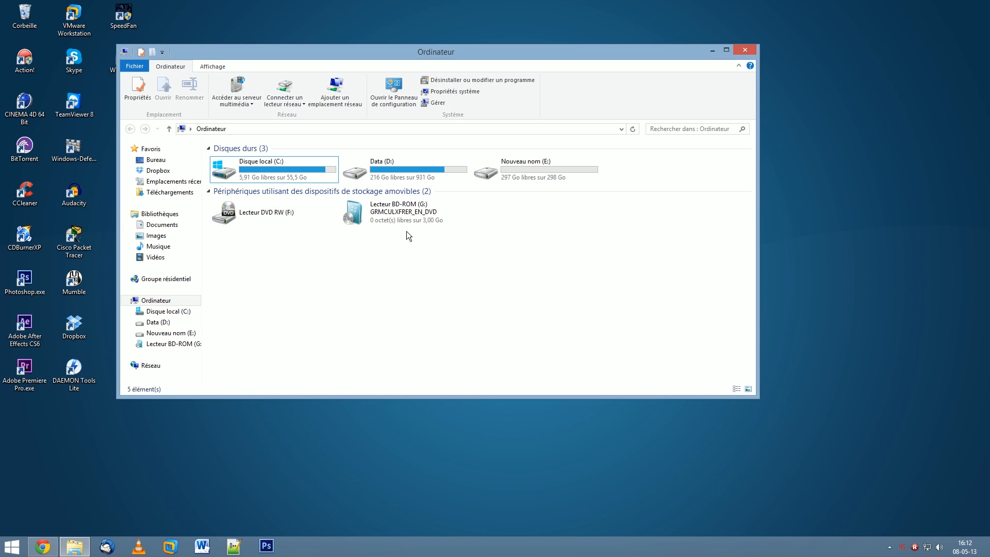
- Review the content indexing option in the properties of Data (D:), and close the Ordinateur window
right_click(419, 173)
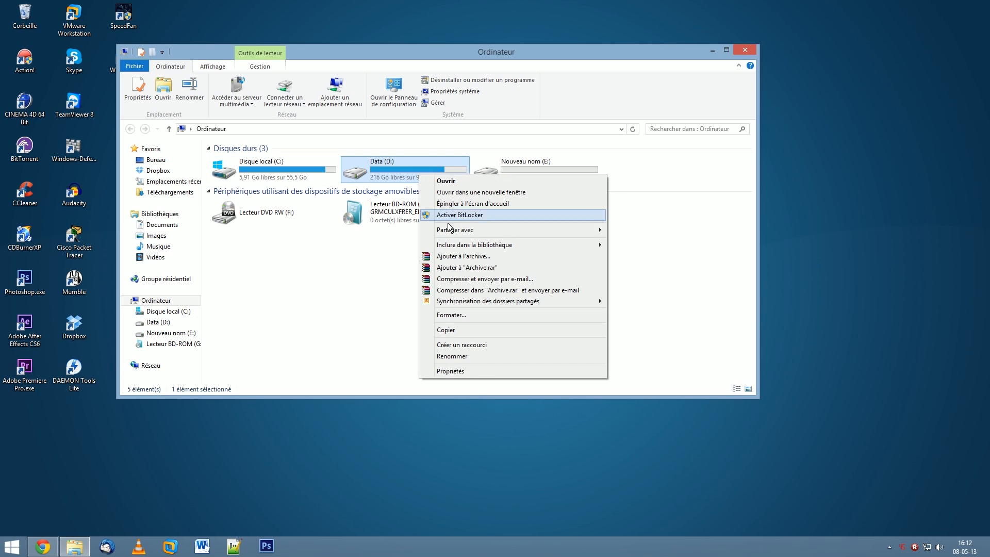
click(470, 372)
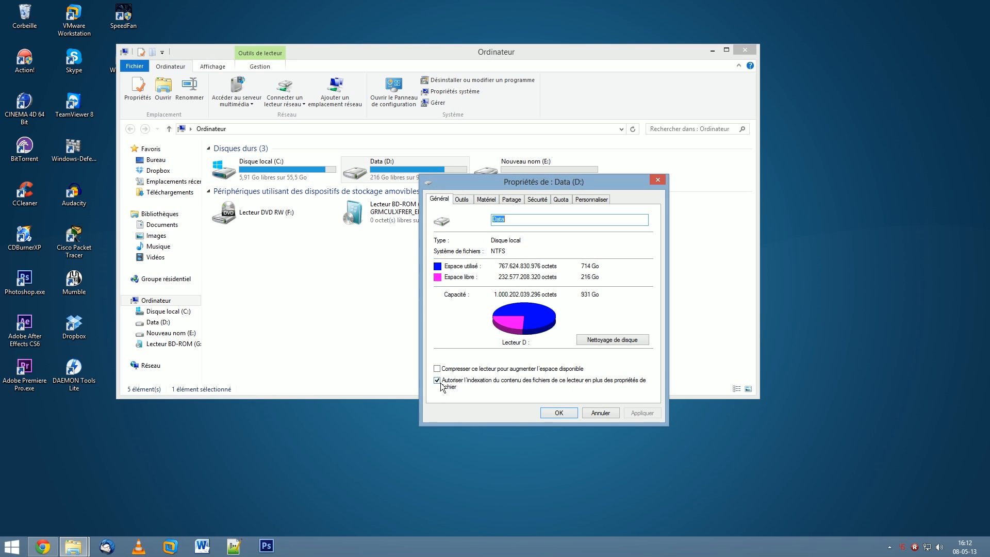
click(554, 412)
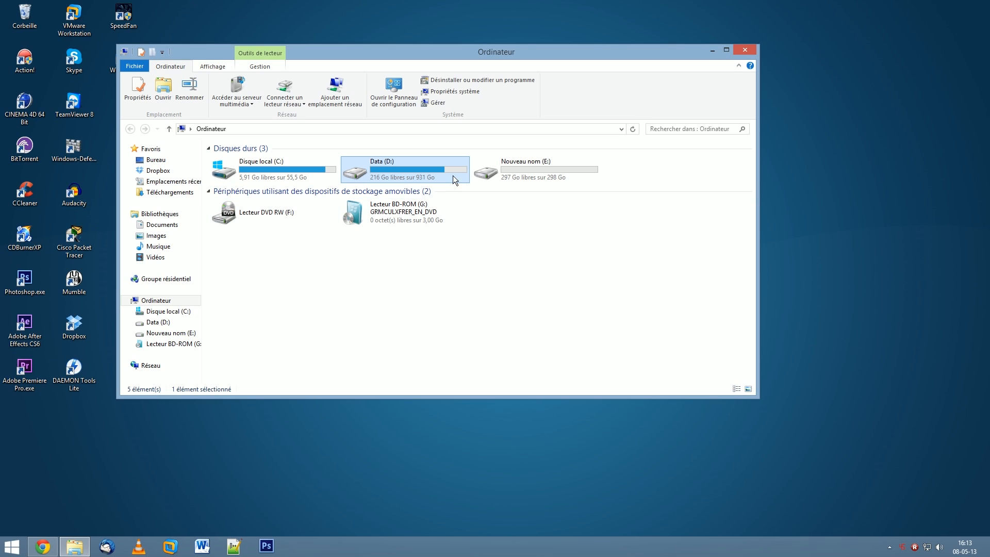
click(751, 49)
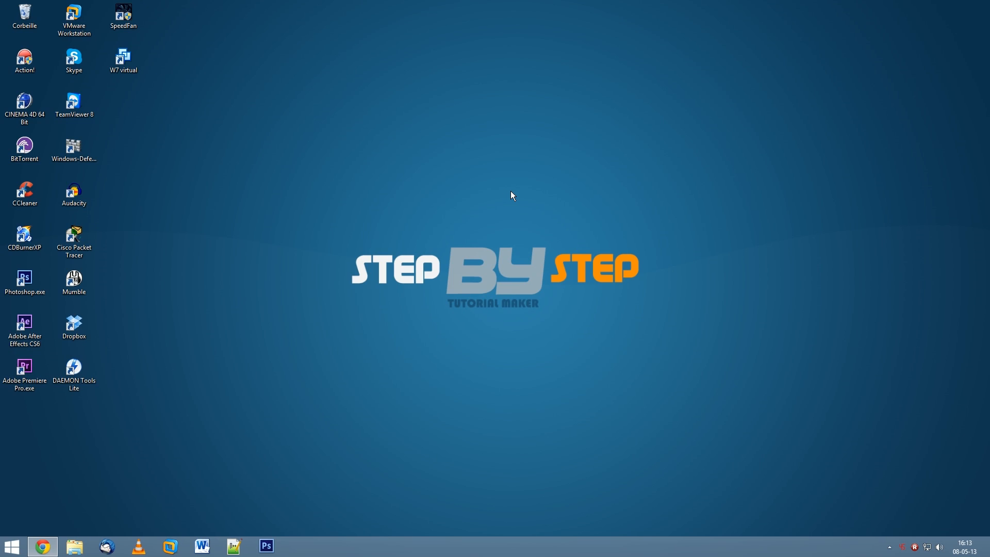
- Search programs and files for services.msc and open the Services console
click(11, 546)
text(s)
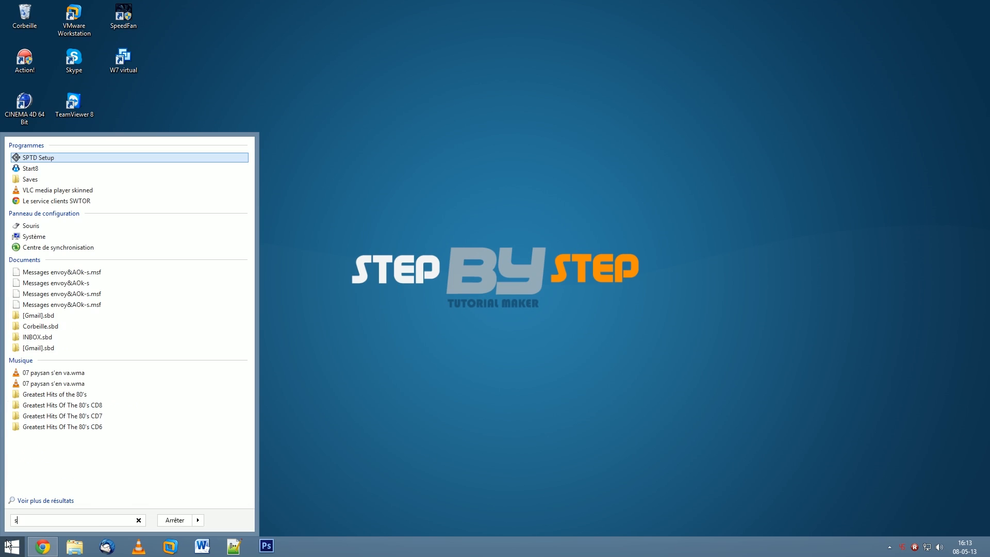
text(erv)
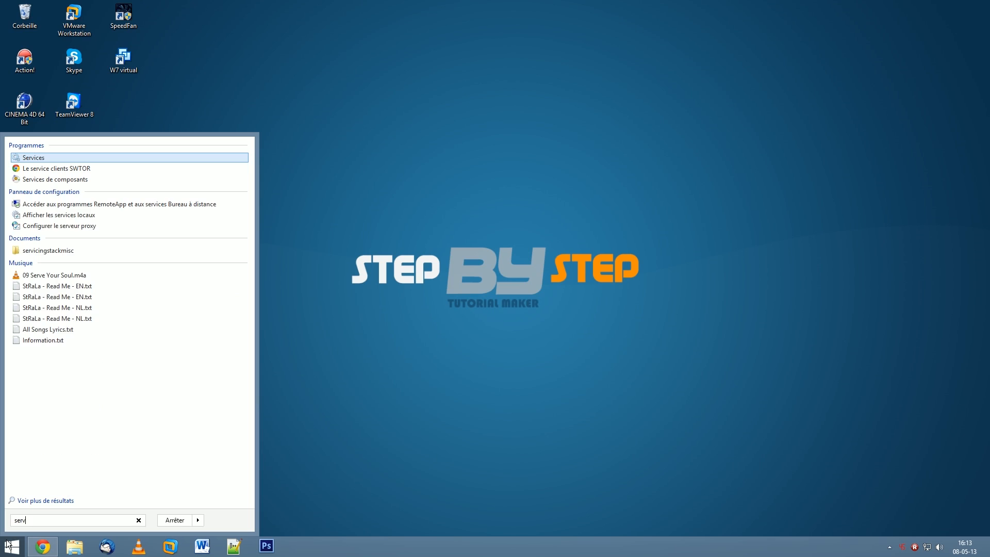
text(ic)
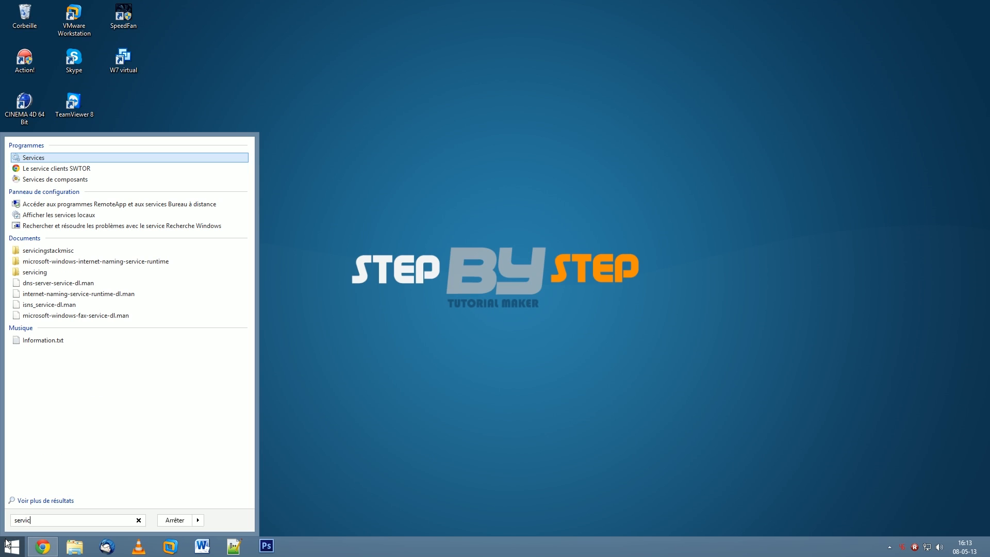
text(es.)
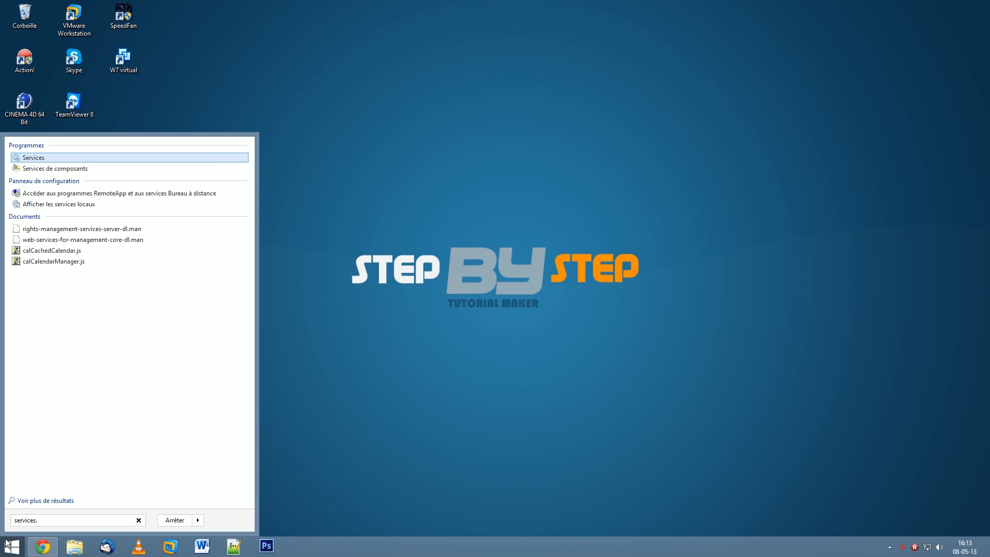
text(msc)
click(74, 160)
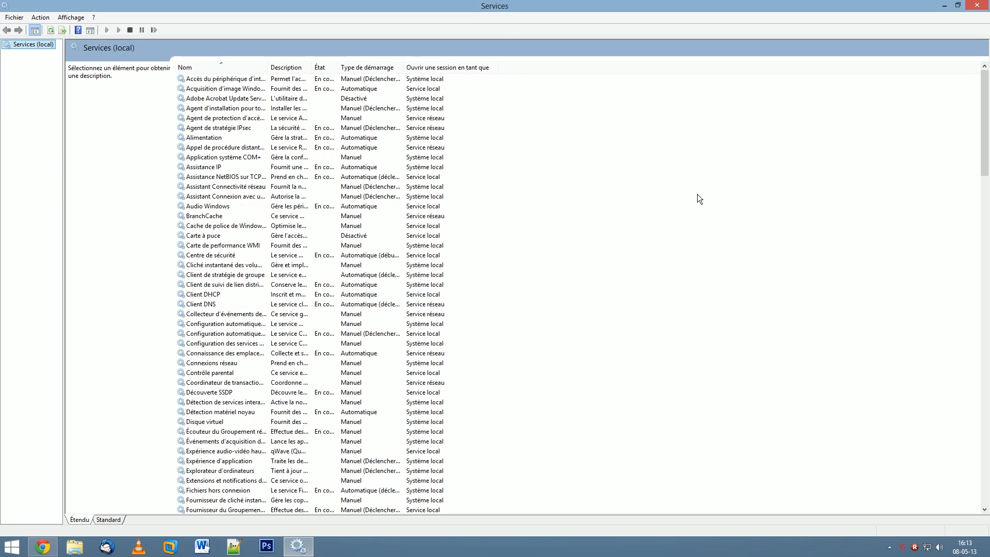
- Find the Windows Search service in the local services list and open its properties
drag(984, 103, 988, 433)
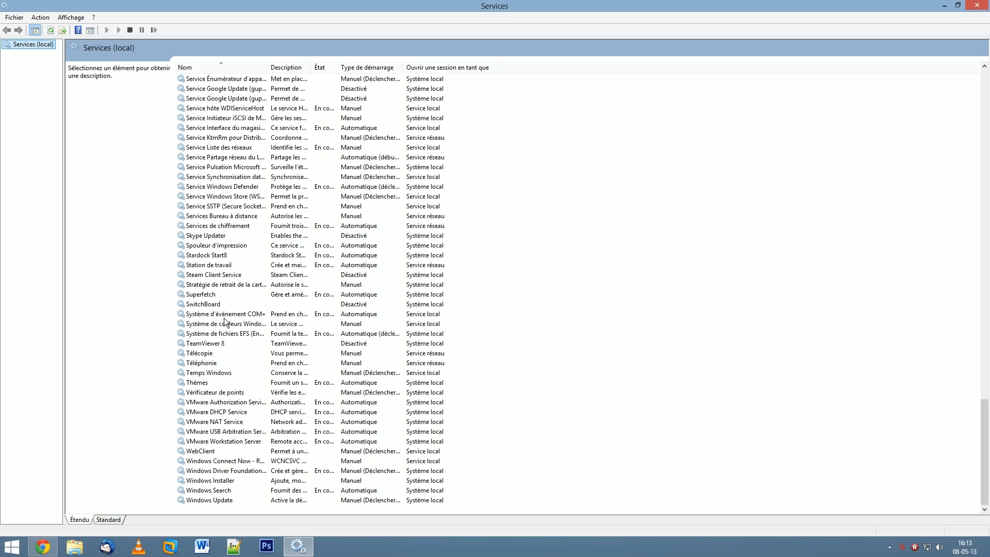
double_click(205, 491)
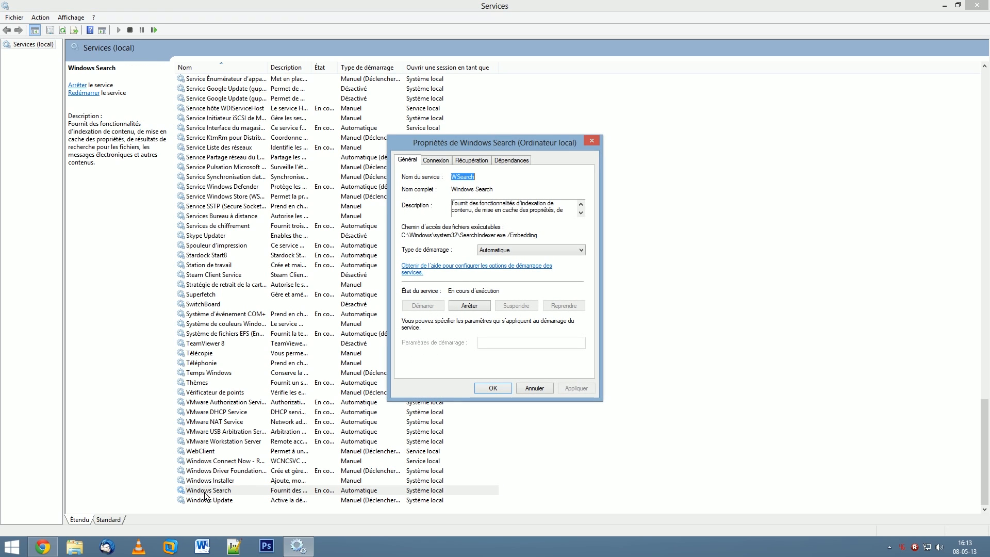
click(11, 545)
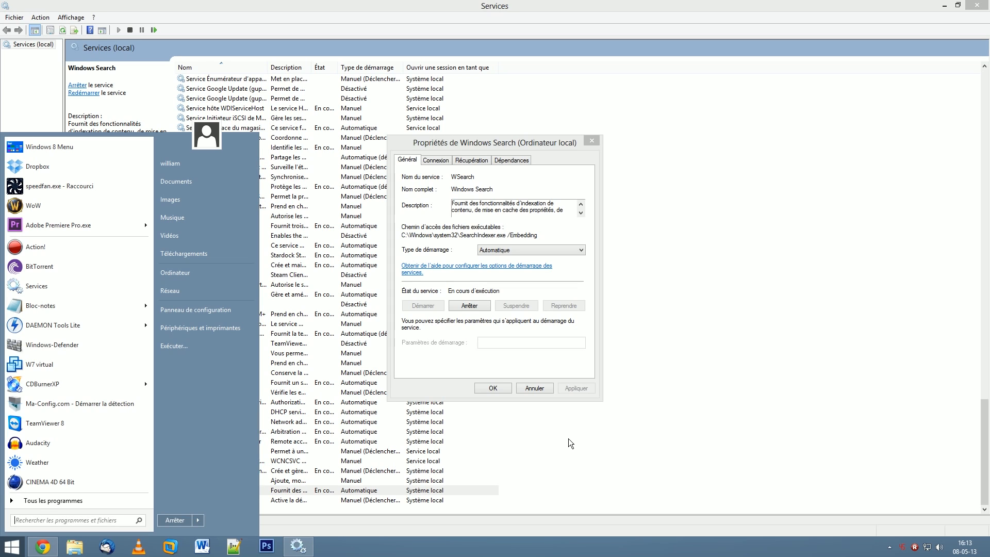
click(534, 280)
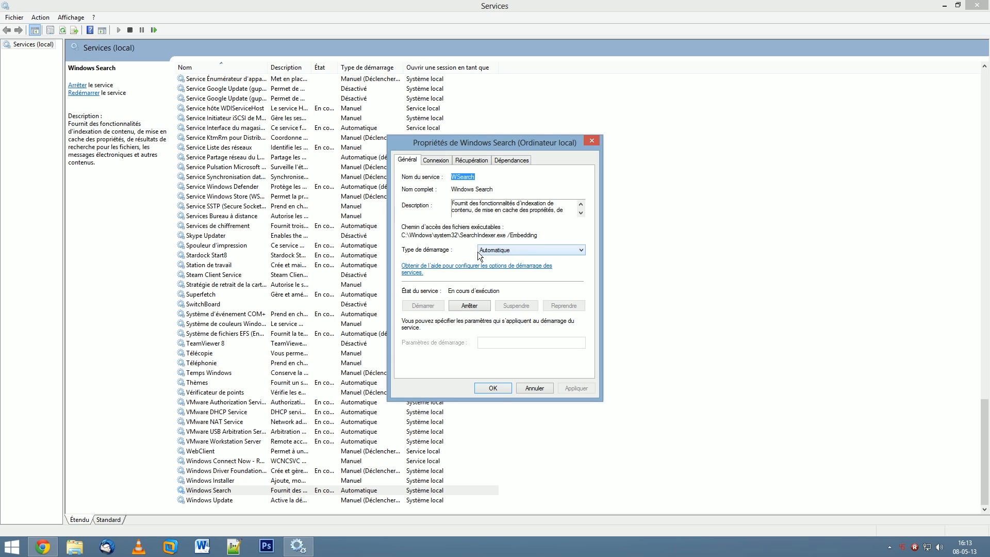
- Set the Windows Search startup type to Désactivé, apply it, stop the service, and close its properties
click(533, 250)
click(503, 279)
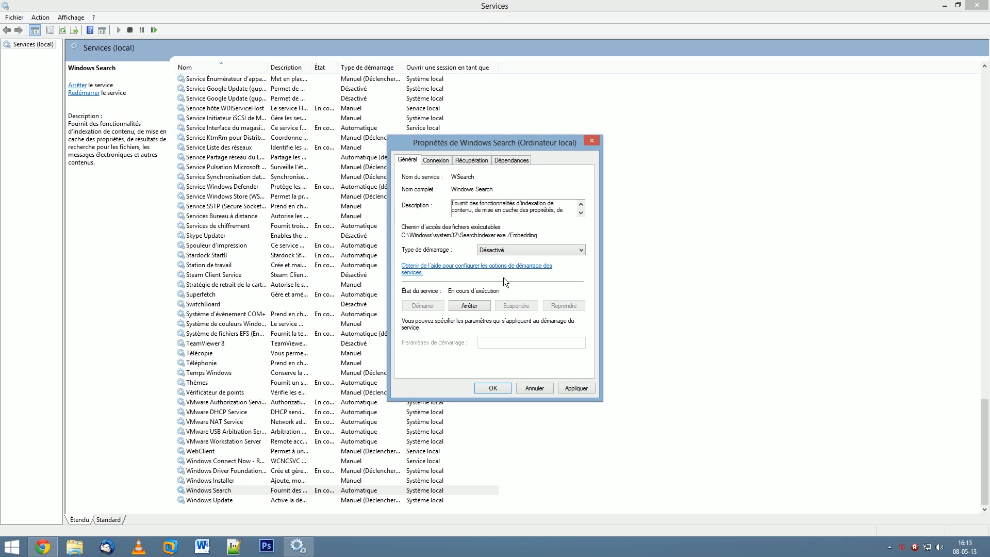
click(576, 387)
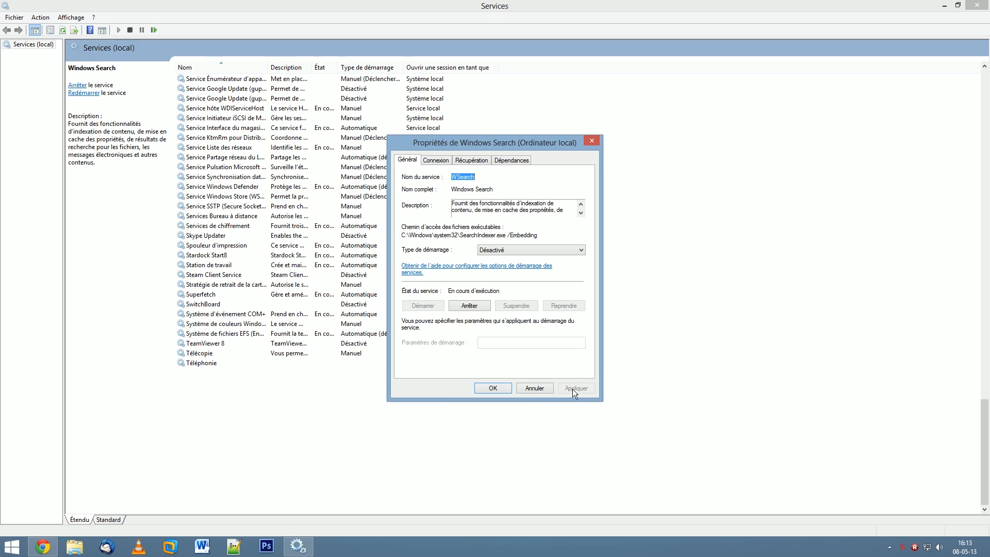
click(468, 305)
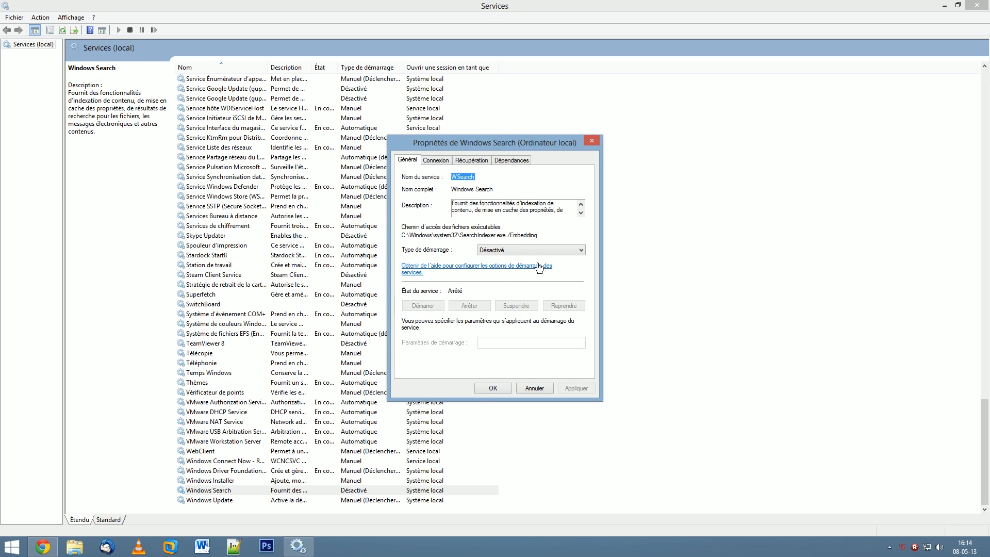
click(9, 547)
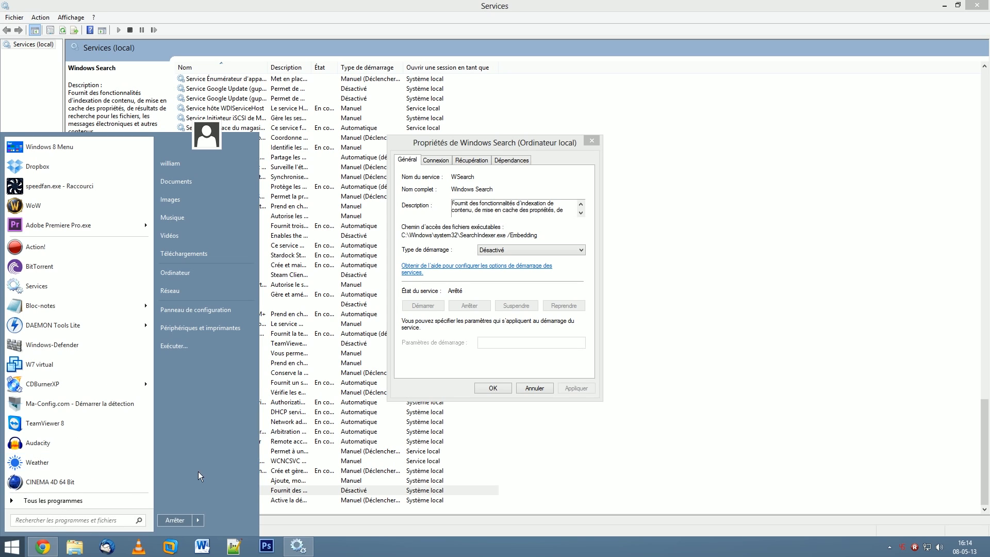
click(494, 388)
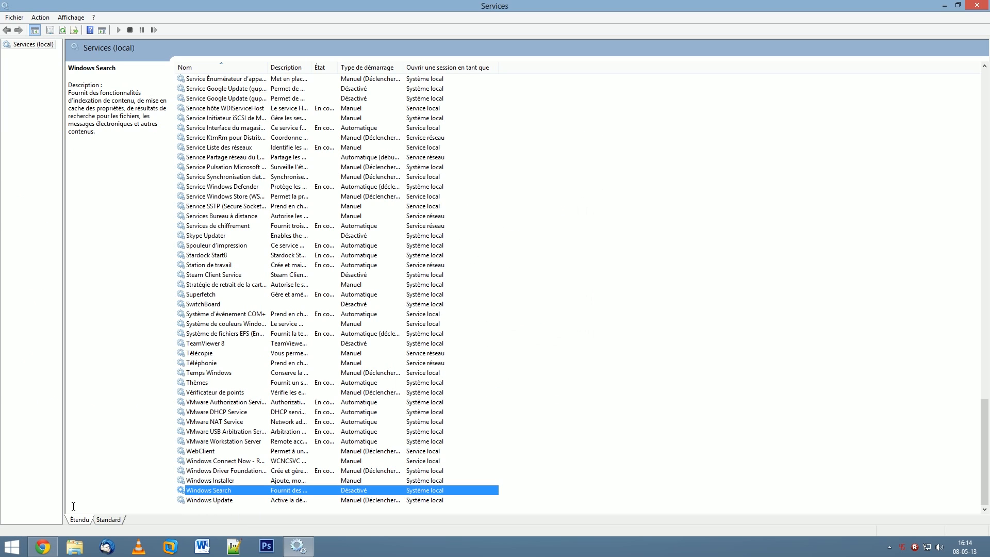
- Test the program search with "cmd" by launching the command prompt, and close its window
key(super)
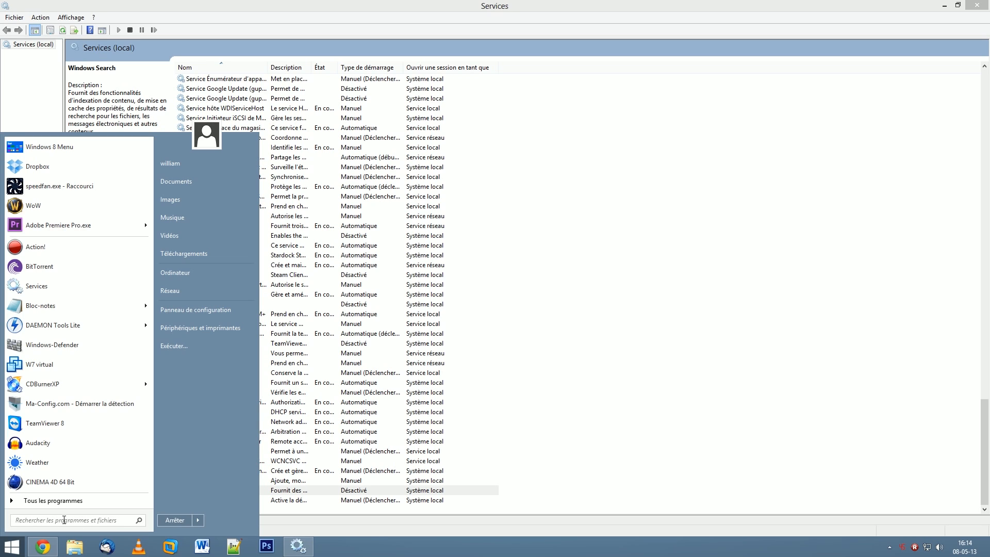
text(cmd)
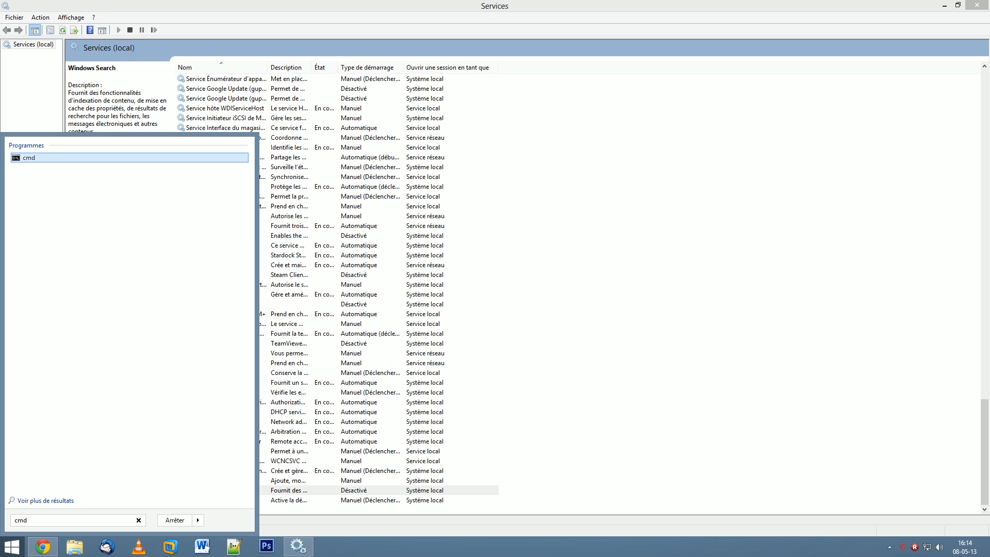
click(32, 157)
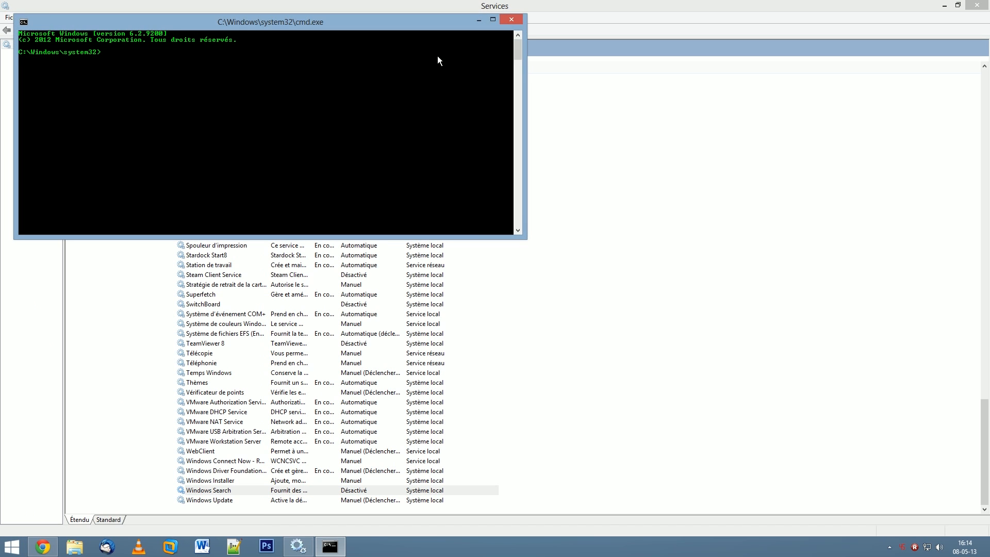
click(518, 20)
- Test the program and file search with "action" and "tutos", and close the Services console
key(super)
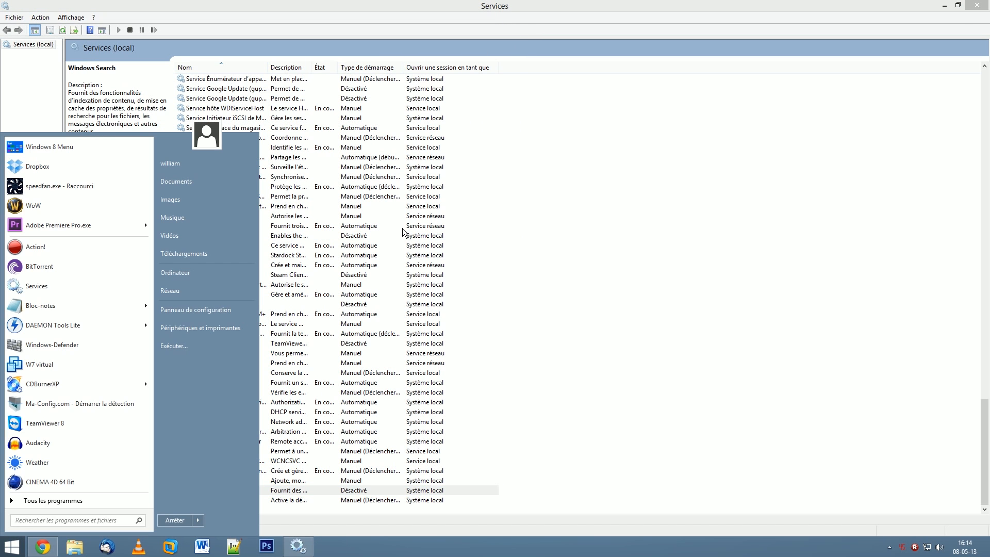
text(action)
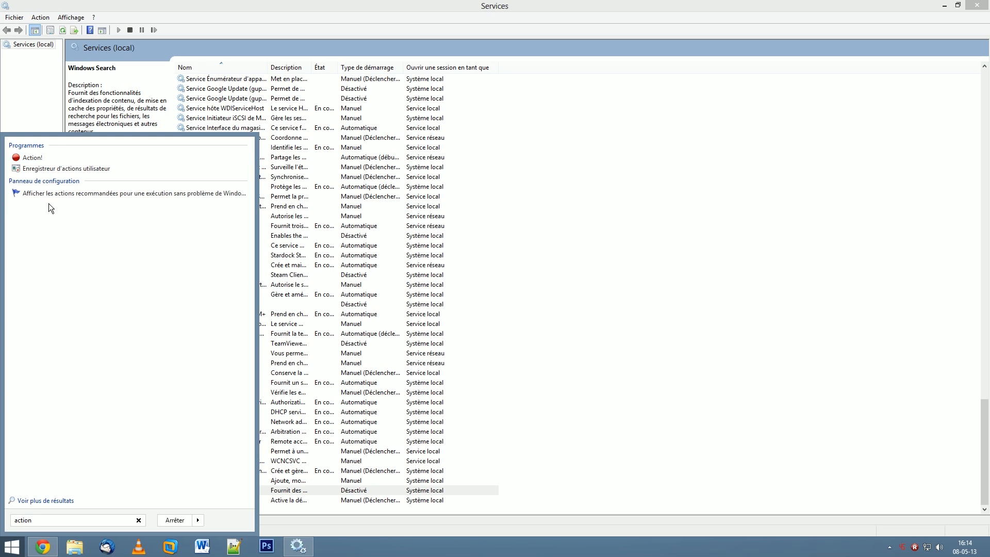
drag(58, 522, 12, 522)
text(tutoq)
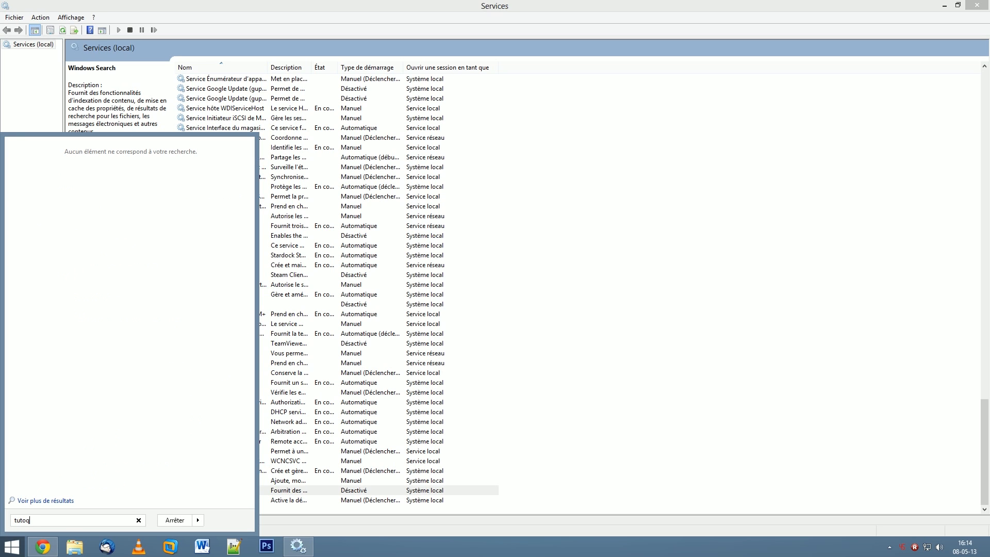
key(BackSpace)
text(s)
click(653, 314)
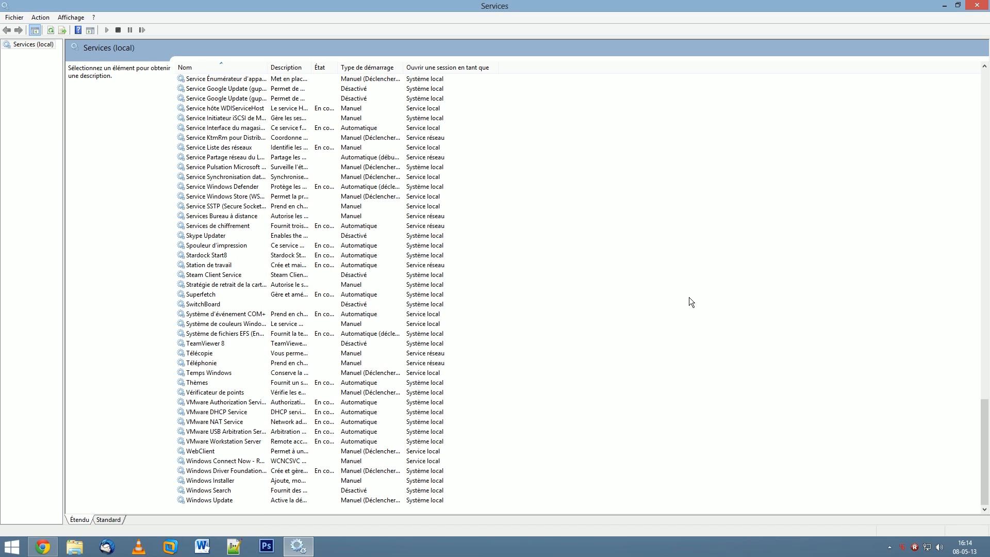
click(977, 5)
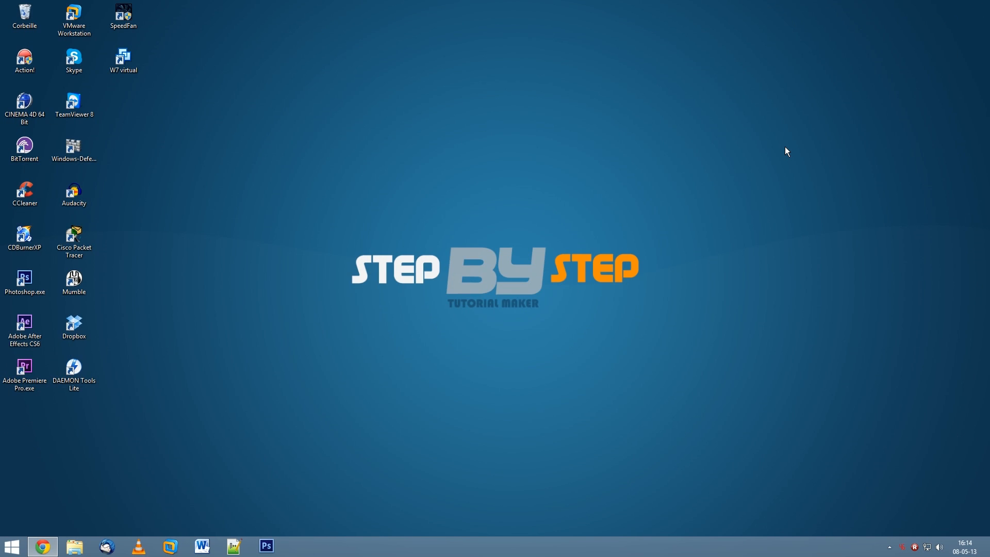